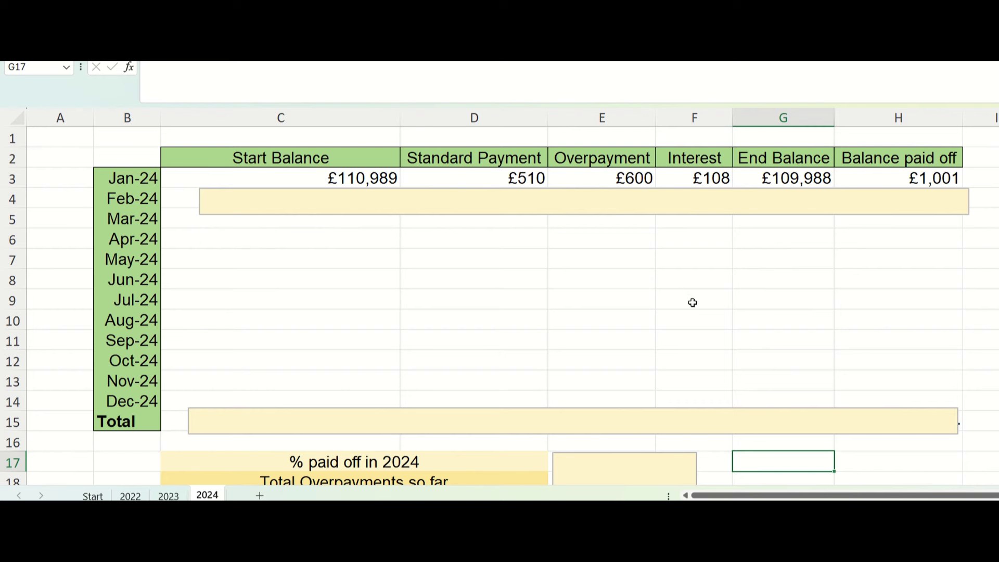
- Move the blank text box covering the Feb-24 row sideways to uncover its Start Balance and Standard Payment cells
left_click(347, 208)
left_click(325, 187)
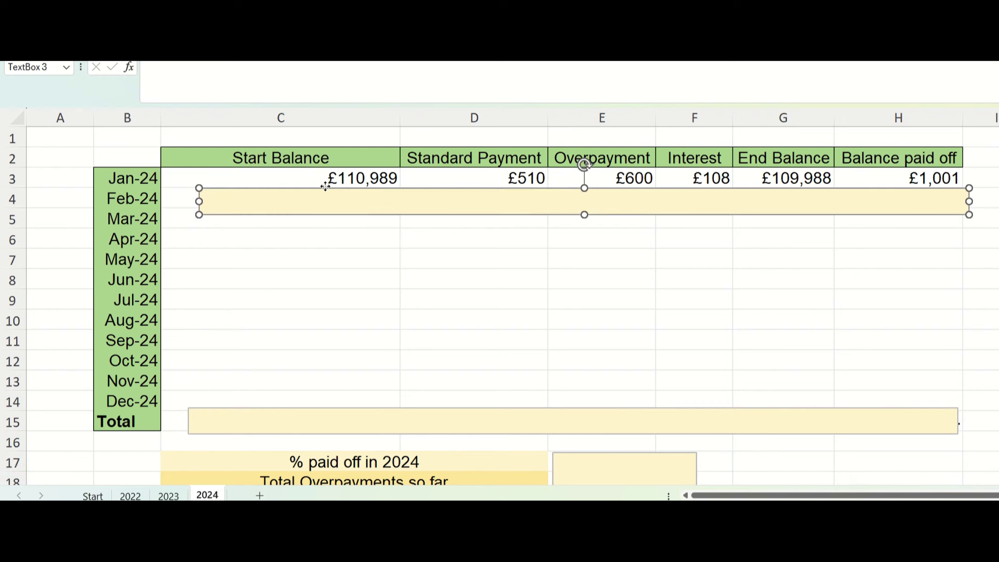
left_click(436, 265)
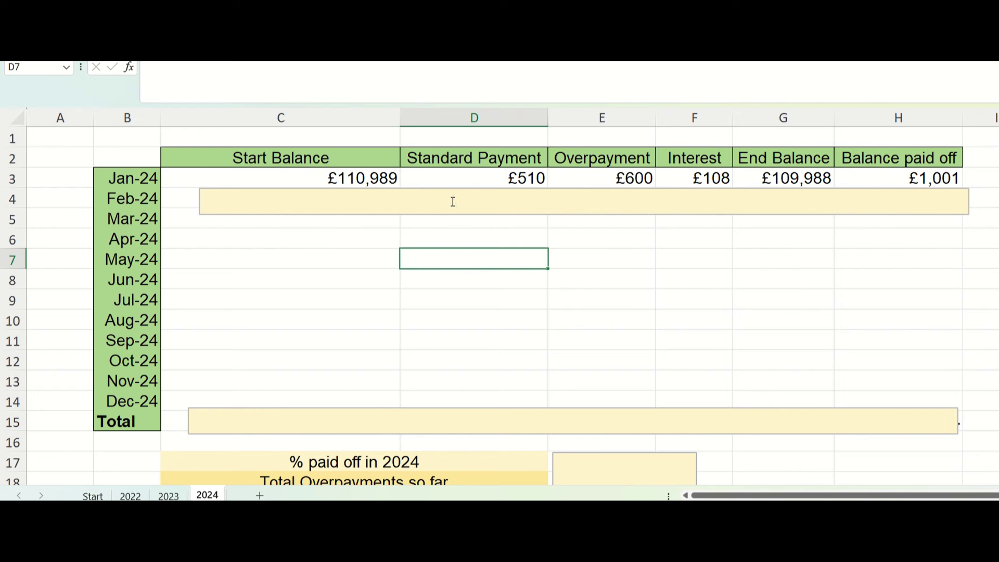
left_click(407, 211)
left_click_drag(377, 192, 578, 189)
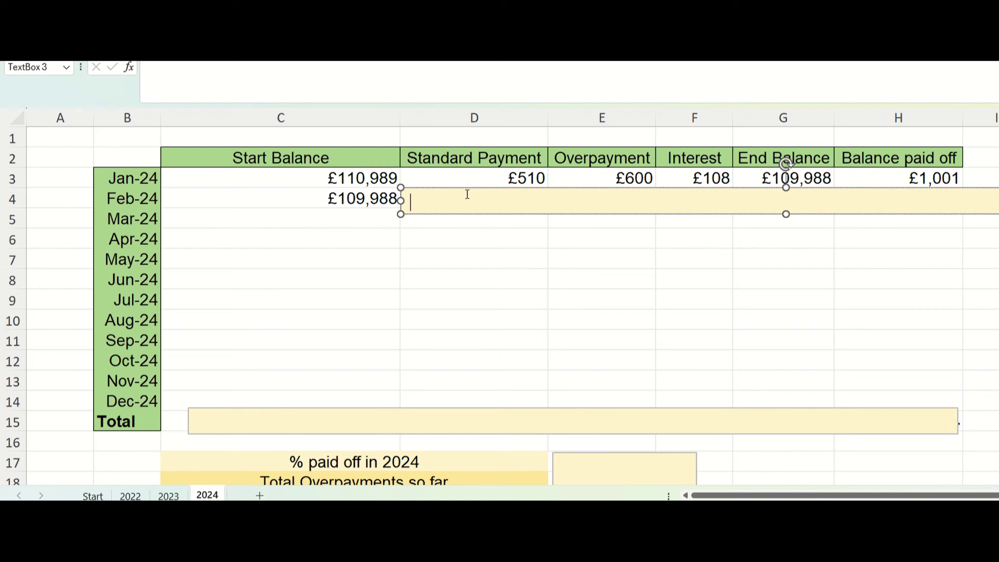
left_click_drag(466, 187, 616, 191)
left_click(472, 232)
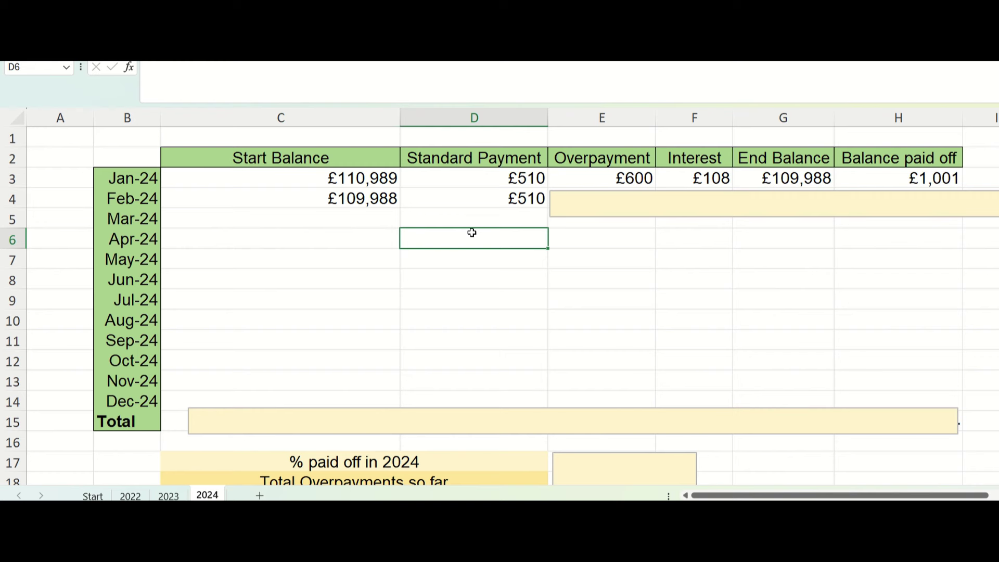
- Shift the Feb-24 cover box further along the row to uncover the Overpayment and Interest cells
left_click(603, 205)
left_click_drag(611, 195, 719, 189)
left_click(698, 247)
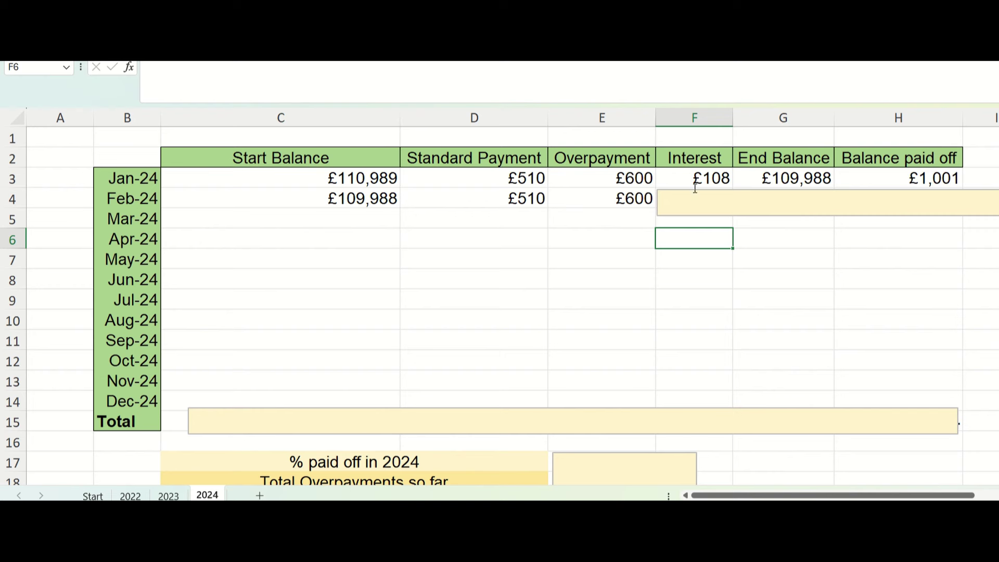
left_click(709, 198)
left_click_drag(746, 196, 823, 187)
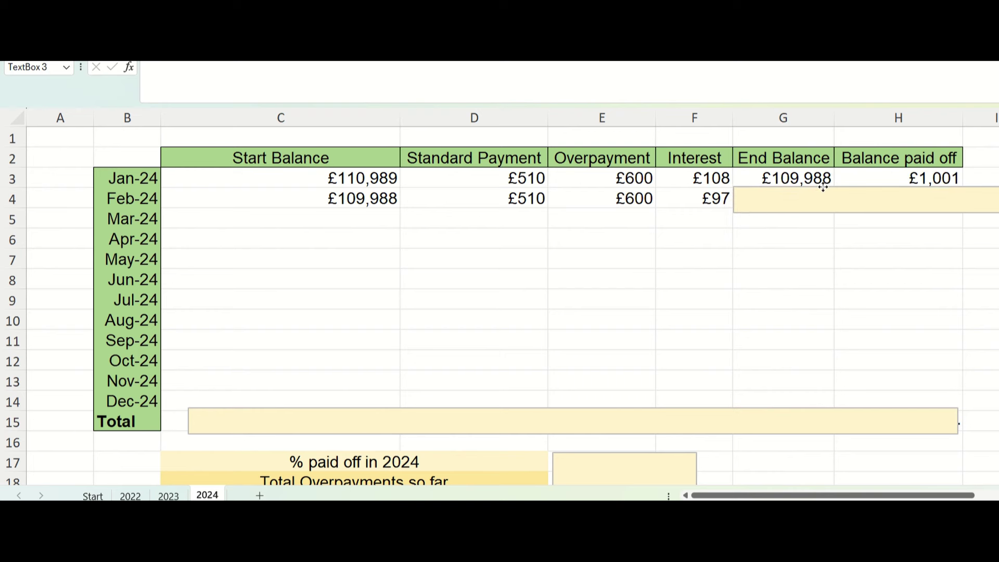
left_click(812, 268)
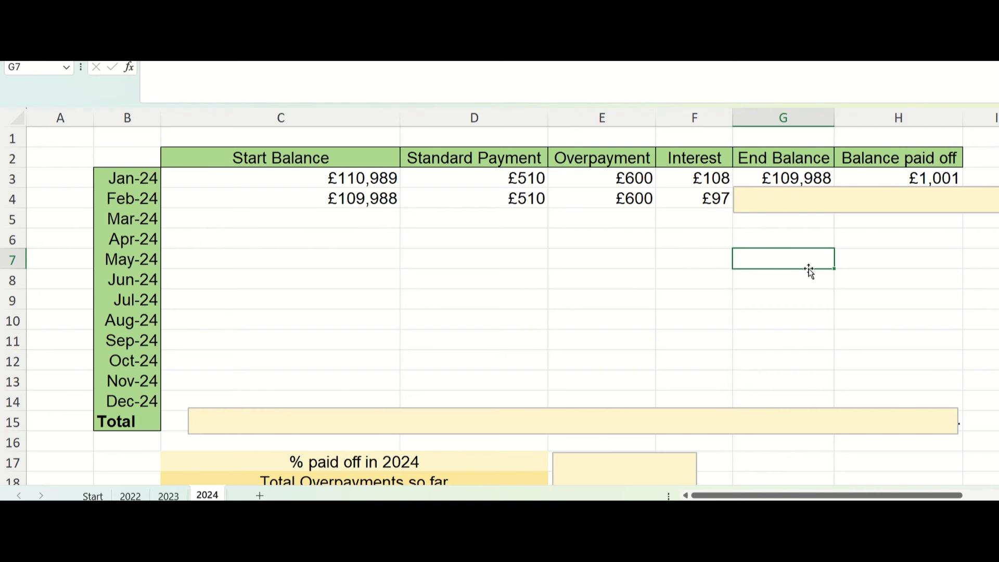
- Move the Feb-24 cover box past the table to uncover the End Balance and Balance paid off cells
left_click(866, 197)
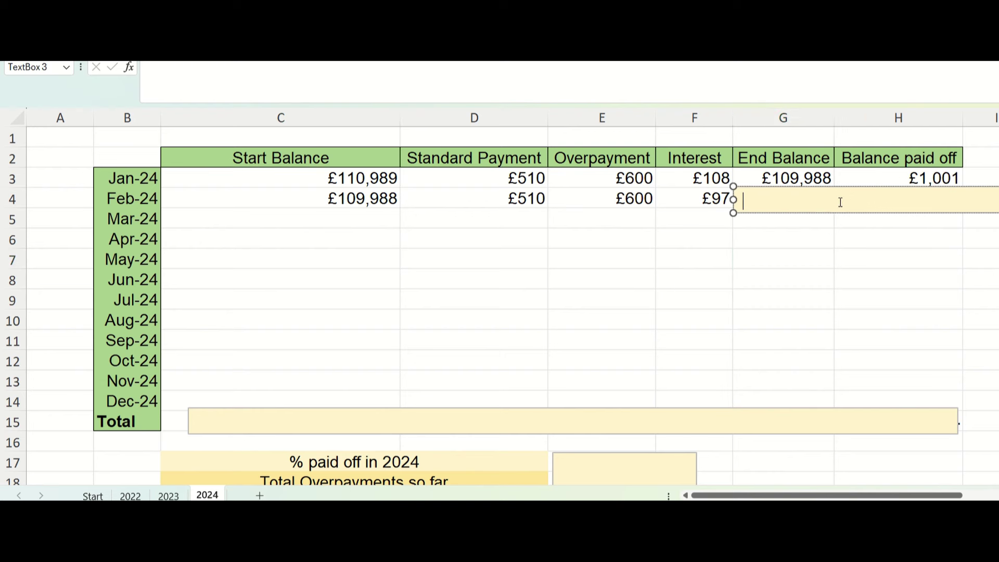
left_click_drag(859, 182, 965, 186)
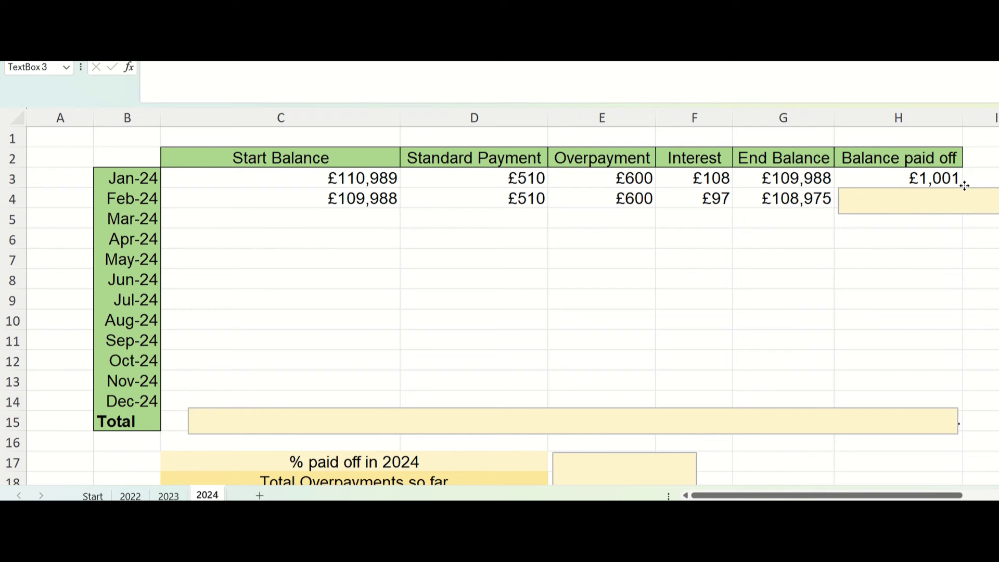
left_click_drag(964, 186, 996, 186)
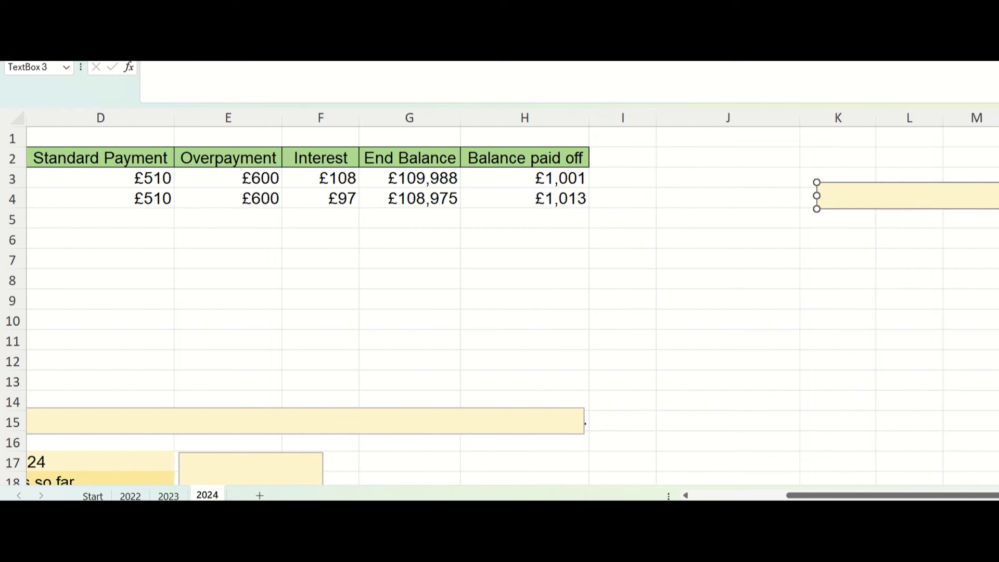
left_click_drag(852, 494, 766, 494)
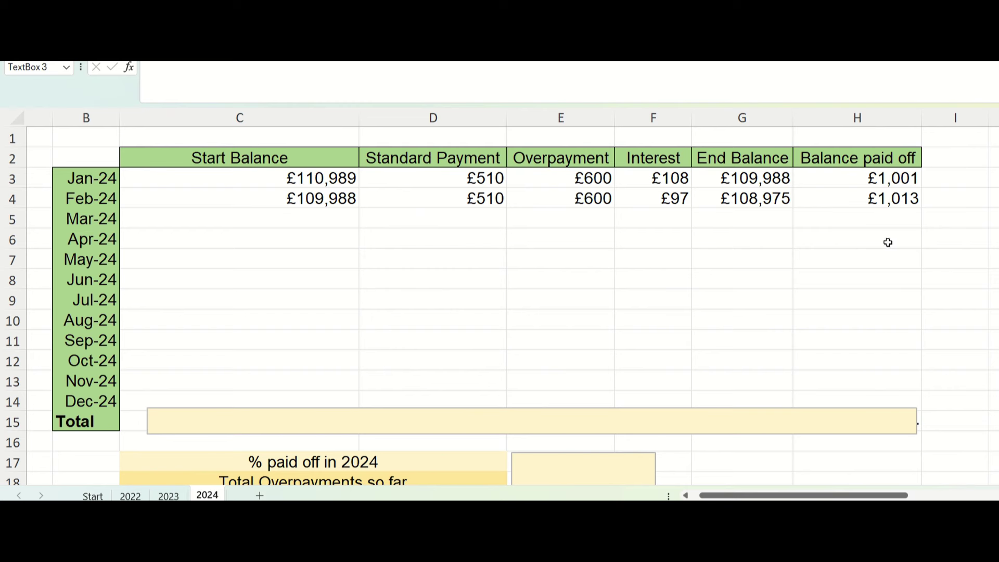
- Move the text box covering the Total row up over the Oct-24 and Nov-24 rows to uncover the totals
left_click(329, 415)
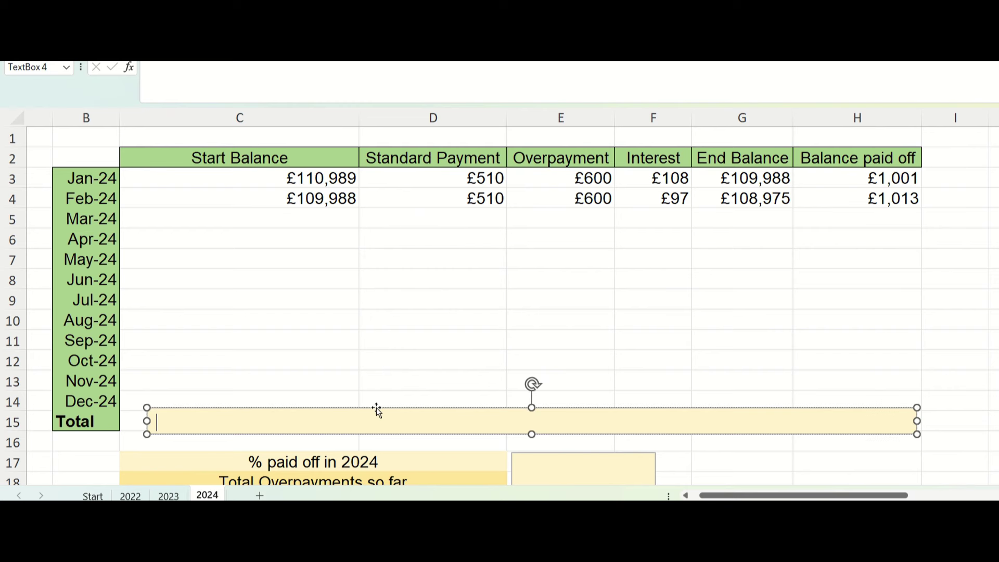
left_click_drag(375, 407, 369, 363)
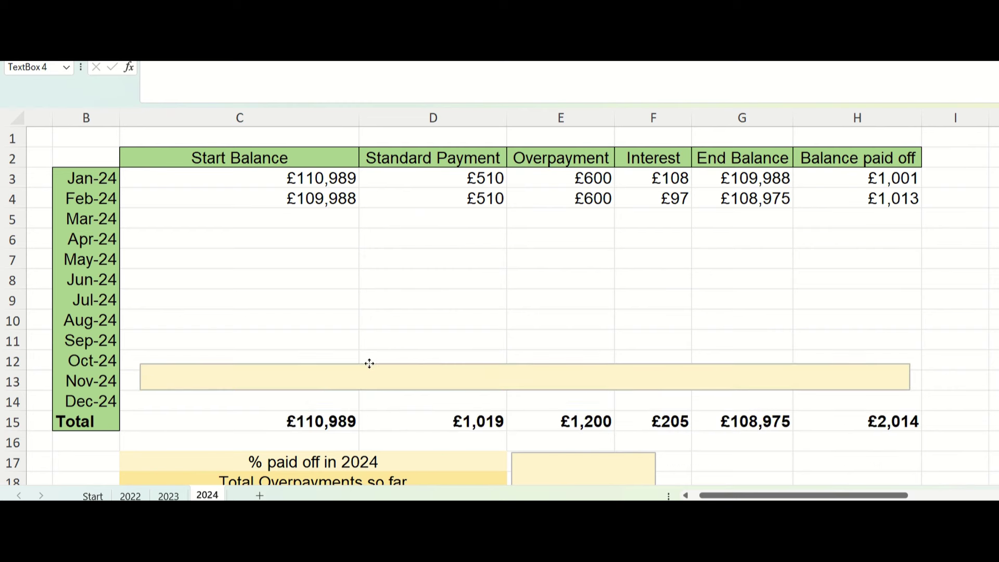
left_click(421, 314)
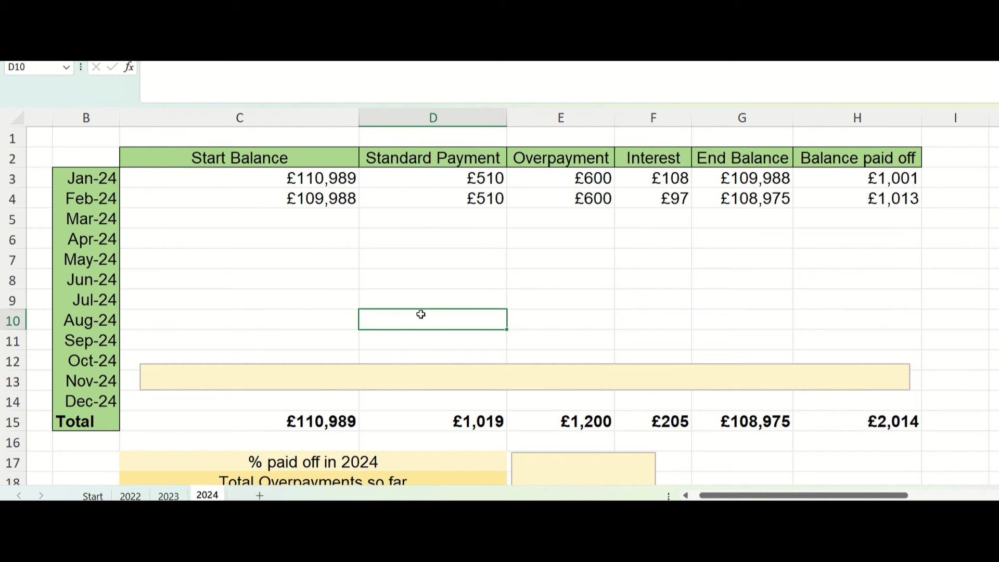
- Examine the Total row formulas for Standard Payment, Overpayment, Interest, Balance paid off and End Balance
left_click(464, 422)
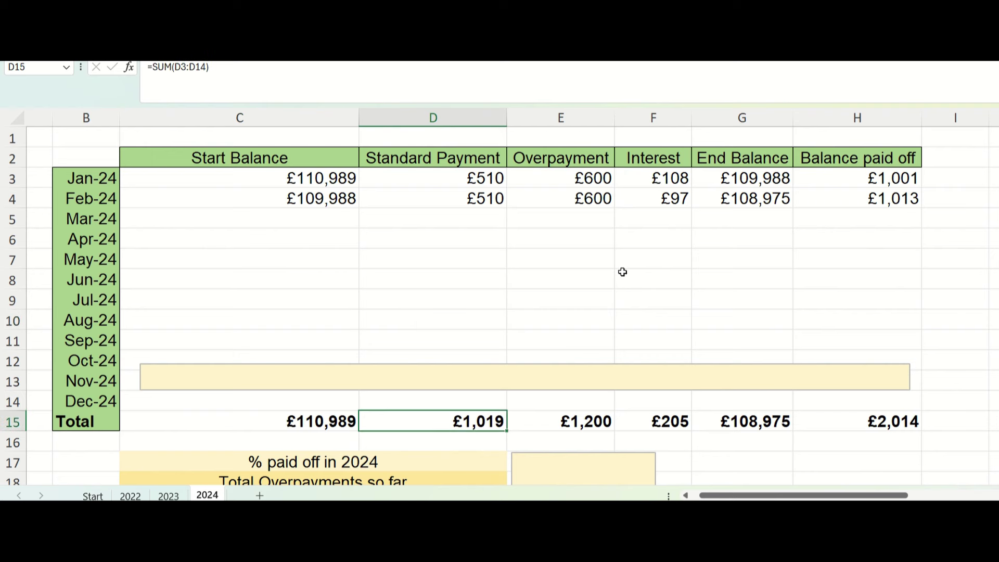
left_click(583, 421)
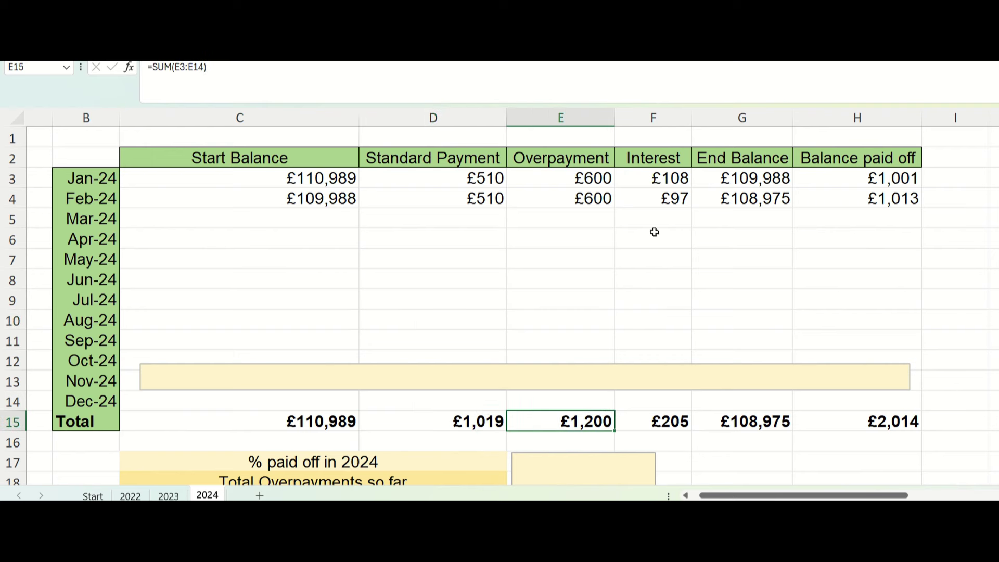
left_click(684, 427)
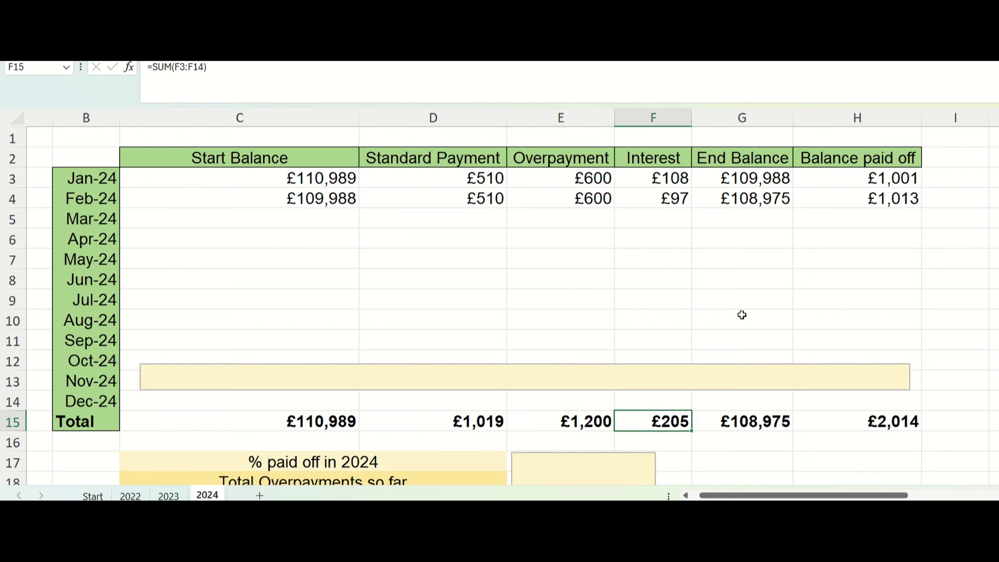
left_click(887, 422)
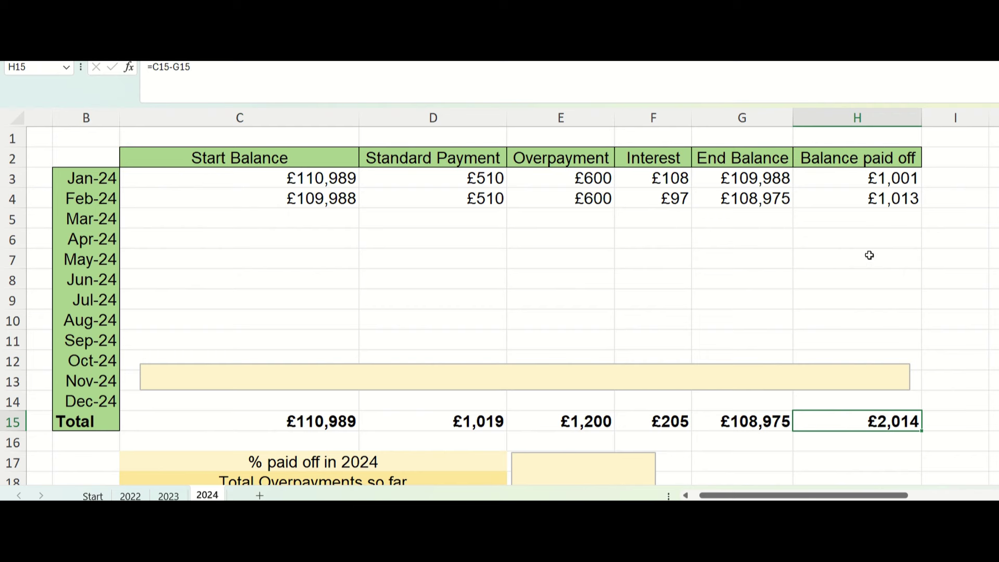
scroll(811, 332, "down", 1)
left_click(758, 368)
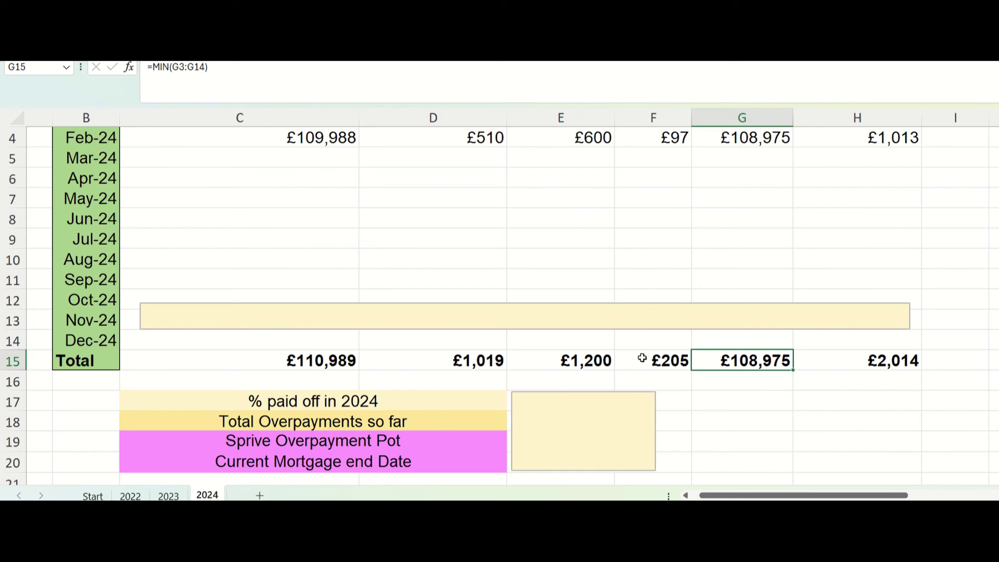
- Move the cover box beside the summary labels down one row to uncover the % paid off in 2024 value
left_click(541, 445)
left_click_drag(587, 392, 588, 414)
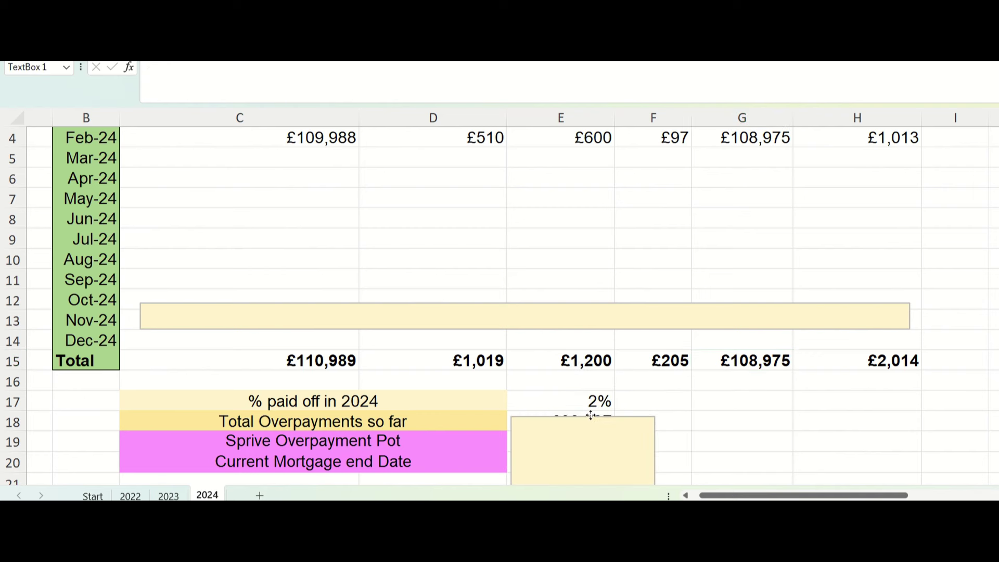
scroll(673, 350, "down", 1)
scroll(674, 348, "down", 2)
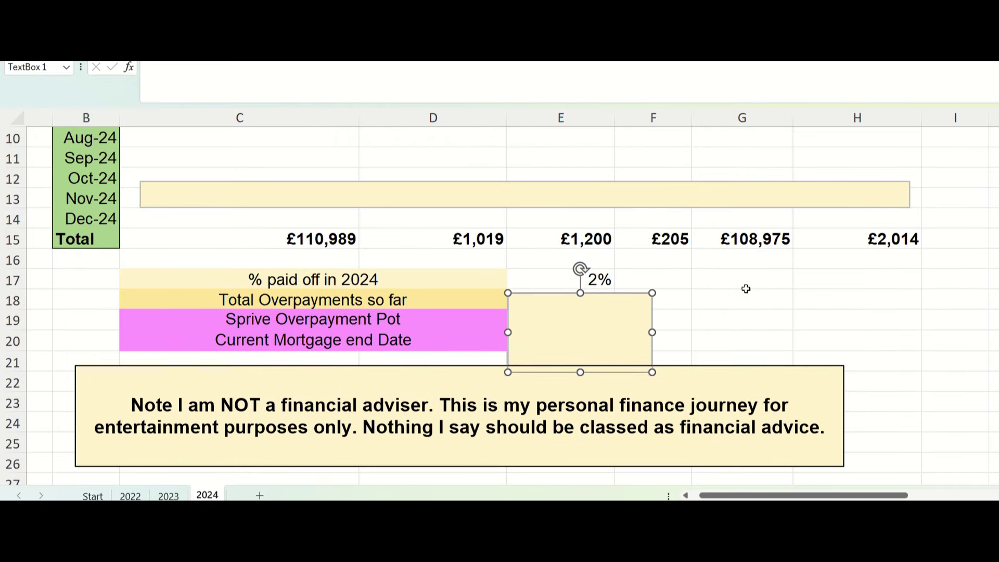
left_click(801, 288)
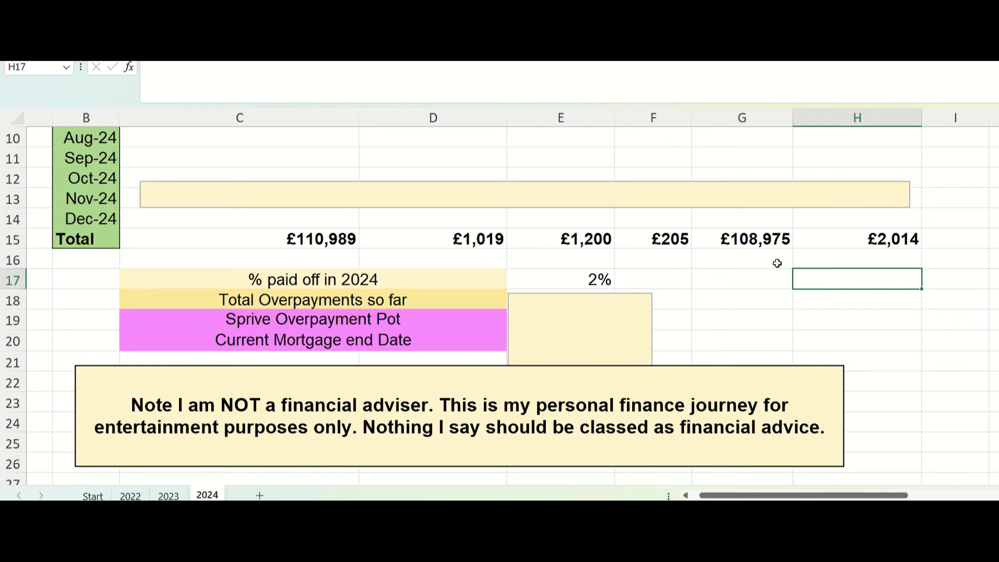
- Check the formulas behind the Jan-24 Start Balance and the % paid off in 2024 cell
scroll(764, 278, "up", 3)
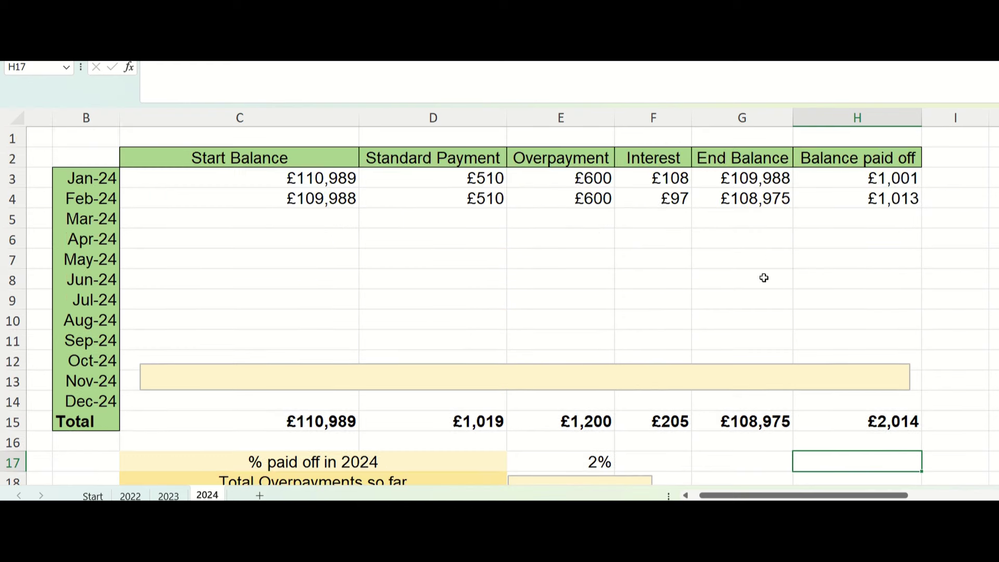
left_click(335, 185)
scroll(433, 246, "down", 2)
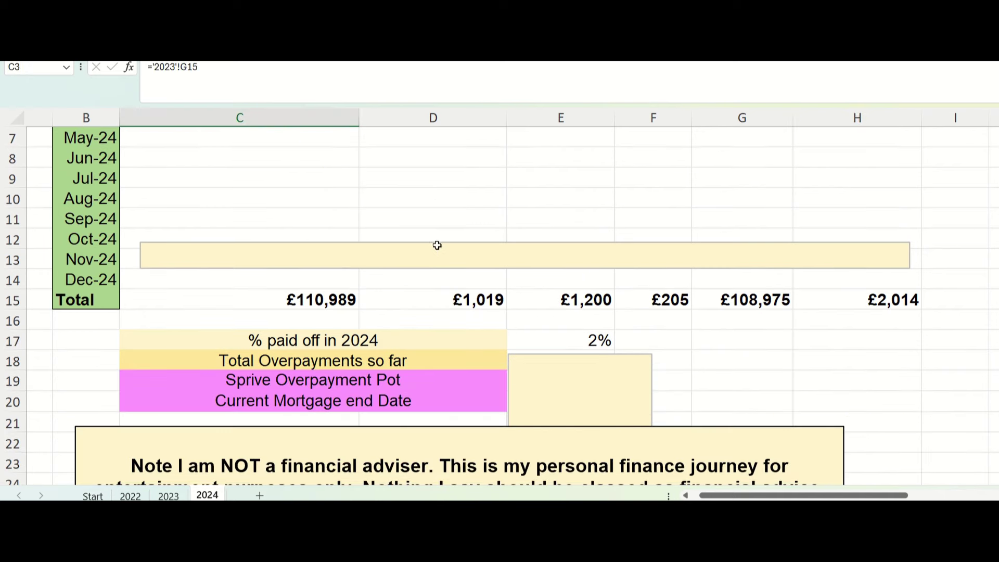
left_click(593, 339)
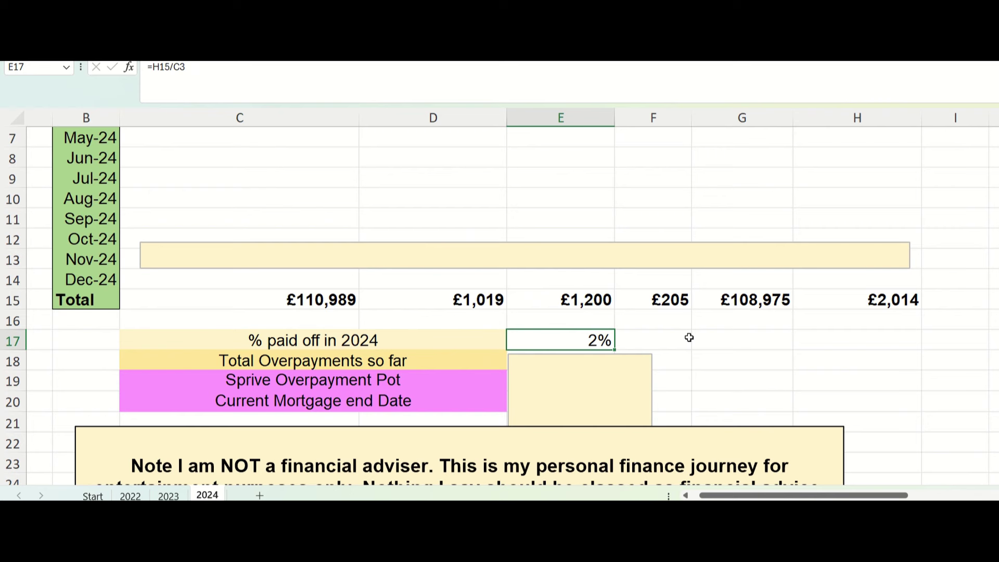
- Move the summary cover box down another row to uncover the Total Overpayments so far value
left_click(577, 371)
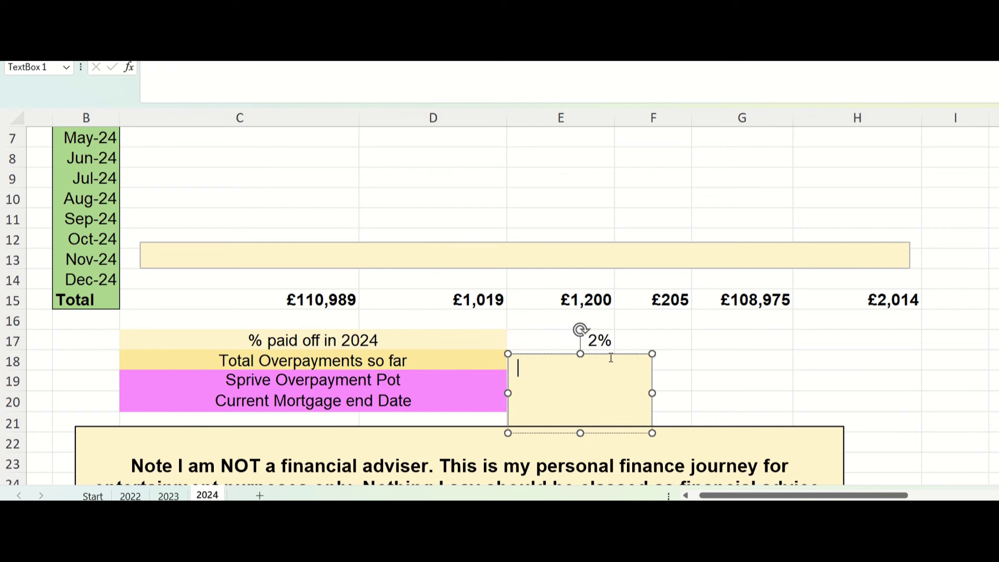
left_click(669, 341)
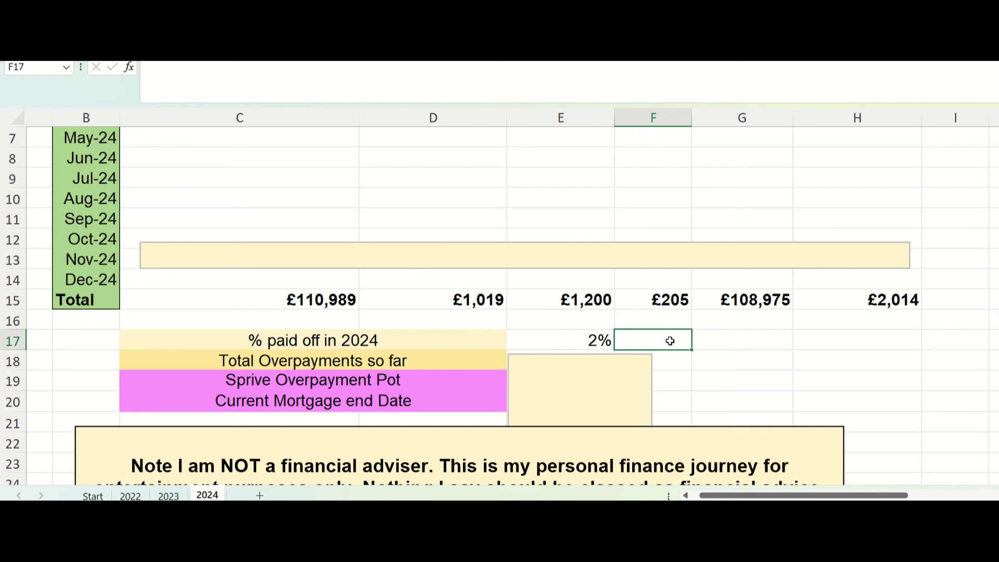
left_click(629, 356)
left_click_drag(632, 353, 624, 369)
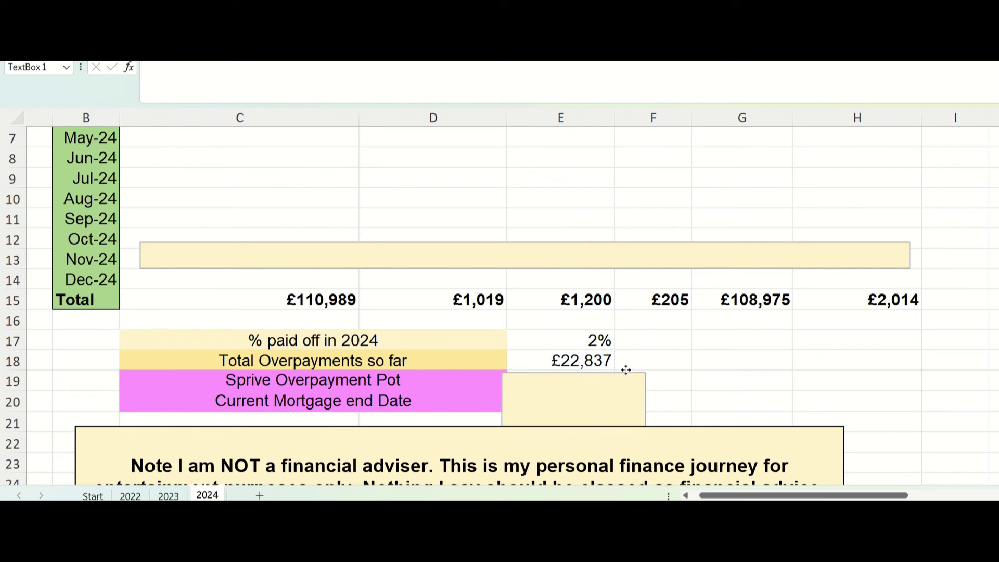
left_click(727, 358)
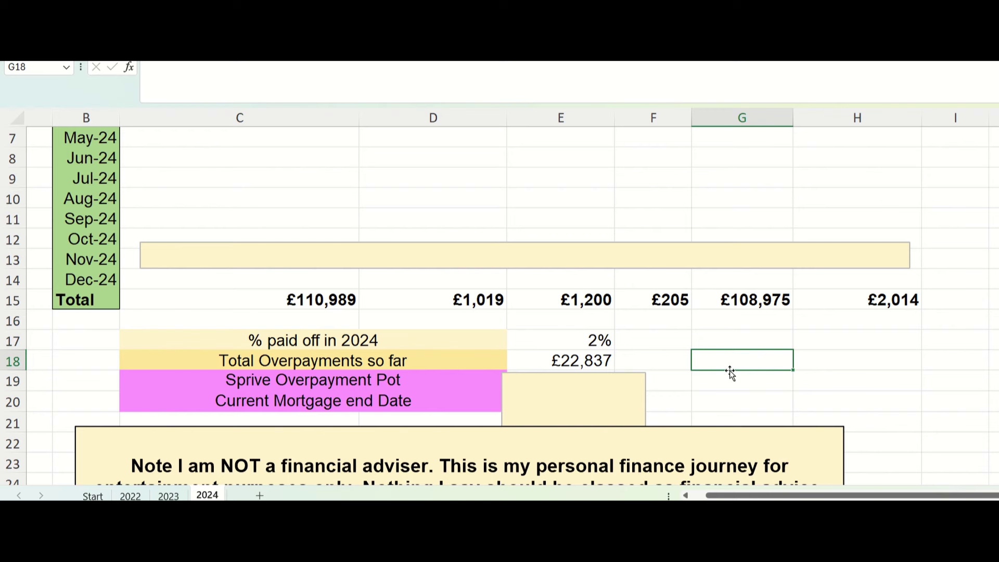
- Lower the summary cover box below row 19 to uncover the Sprive Overpayment Pot value
scroll(723, 358, "down", 1)
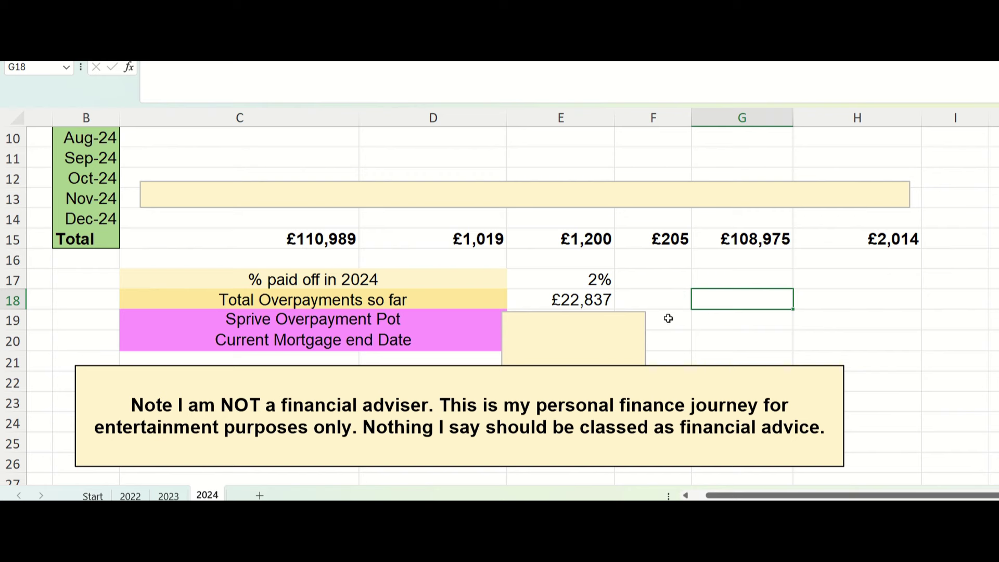
left_click(622, 325)
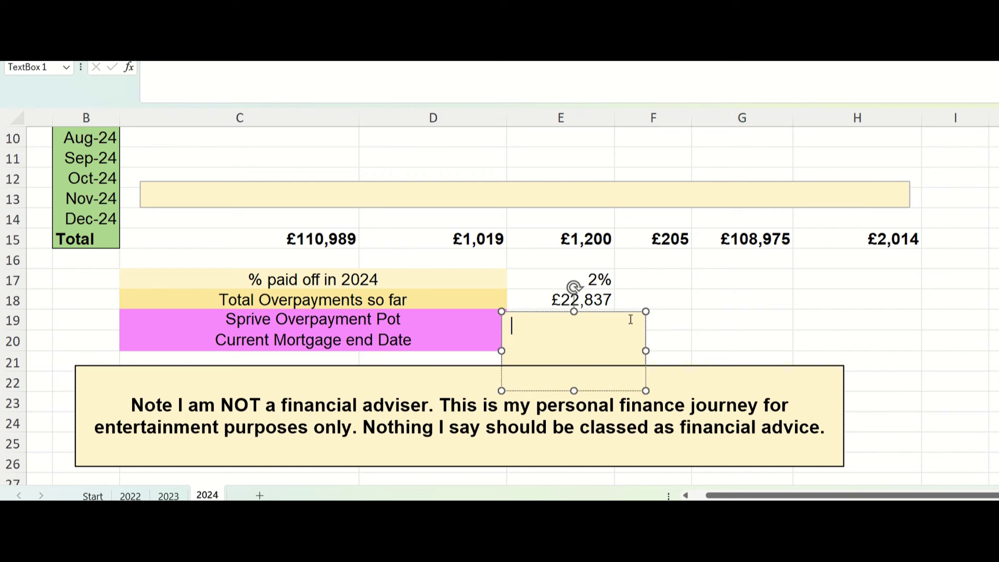
left_click(669, 291)
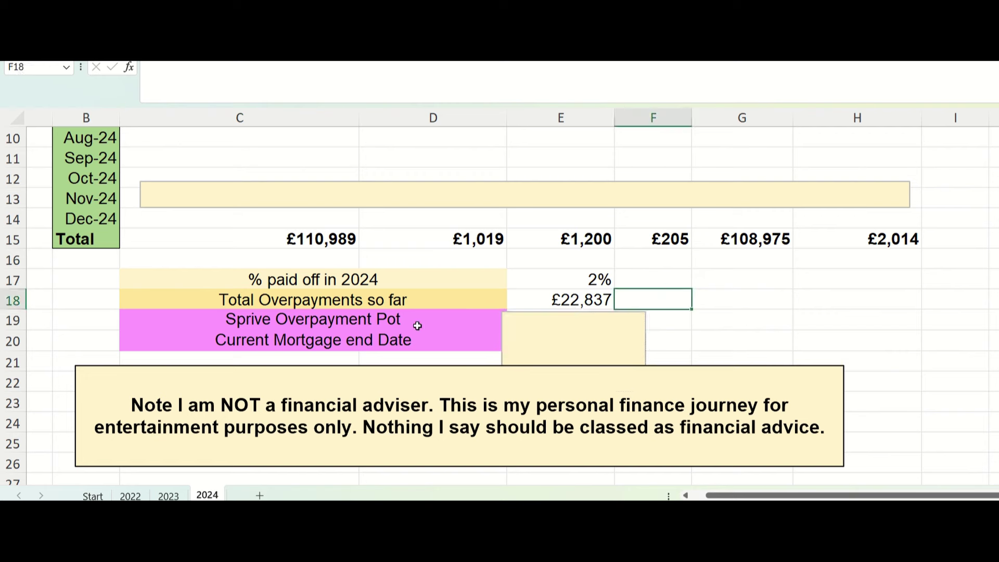
left_click(600, 313)
left_click_drag(618, 311, 623, 327)
left_click(848, 320)
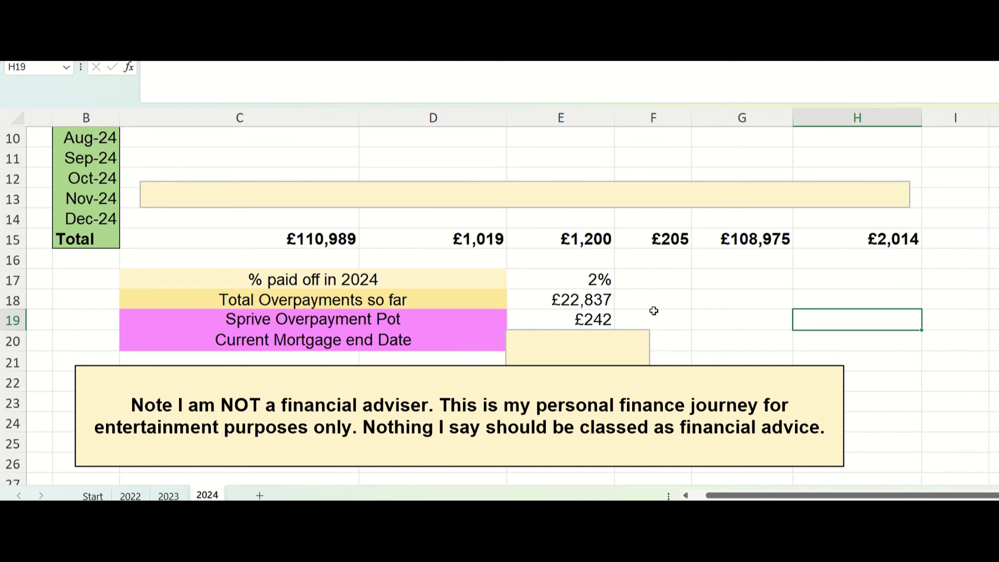
scroll(676, 300, "up", 3)
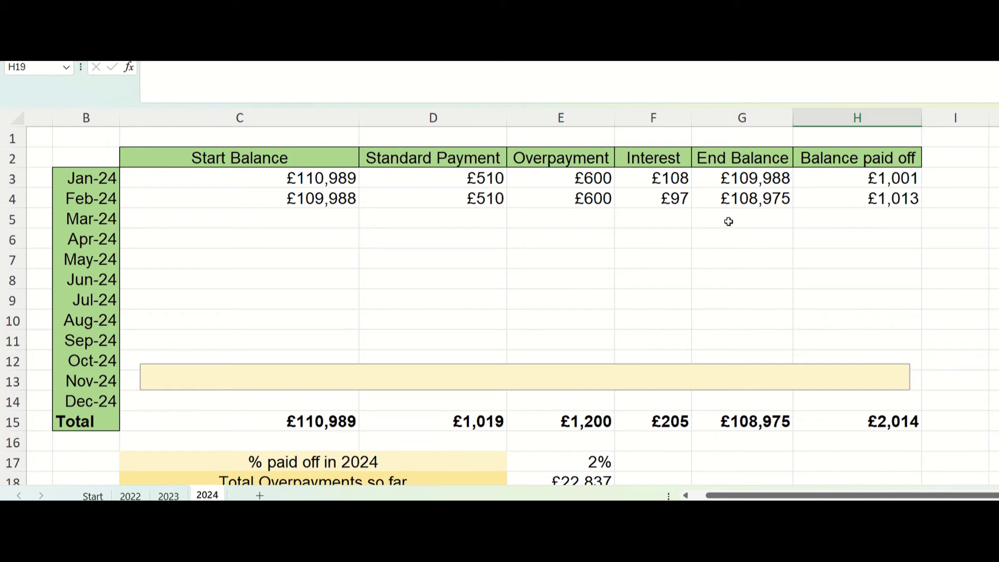
scroll(761, 128, "down", 2)
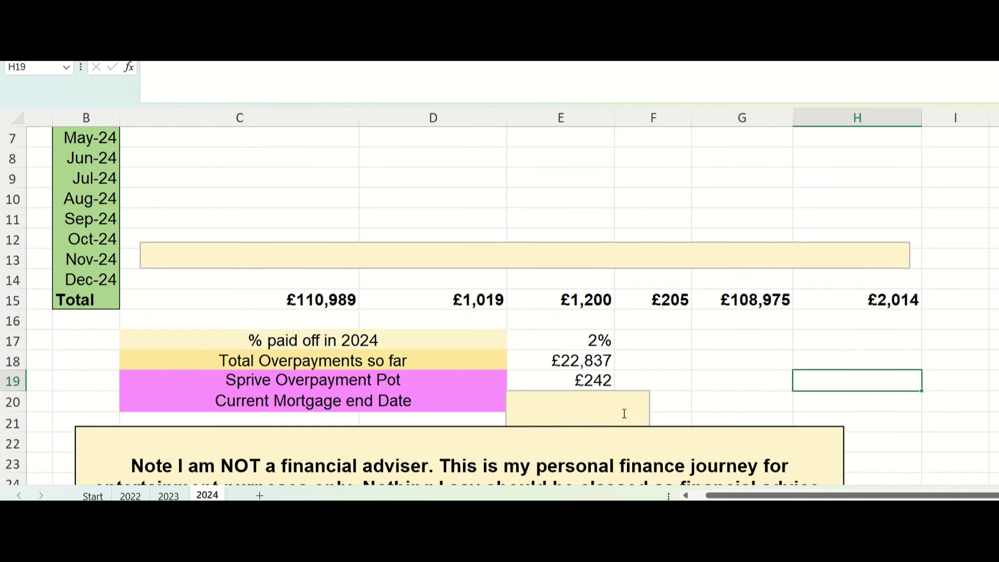
- Change the fill of the Current Mortgage end Date label cell to a light blue
left_click(393, 400)
left_click(202, 41)
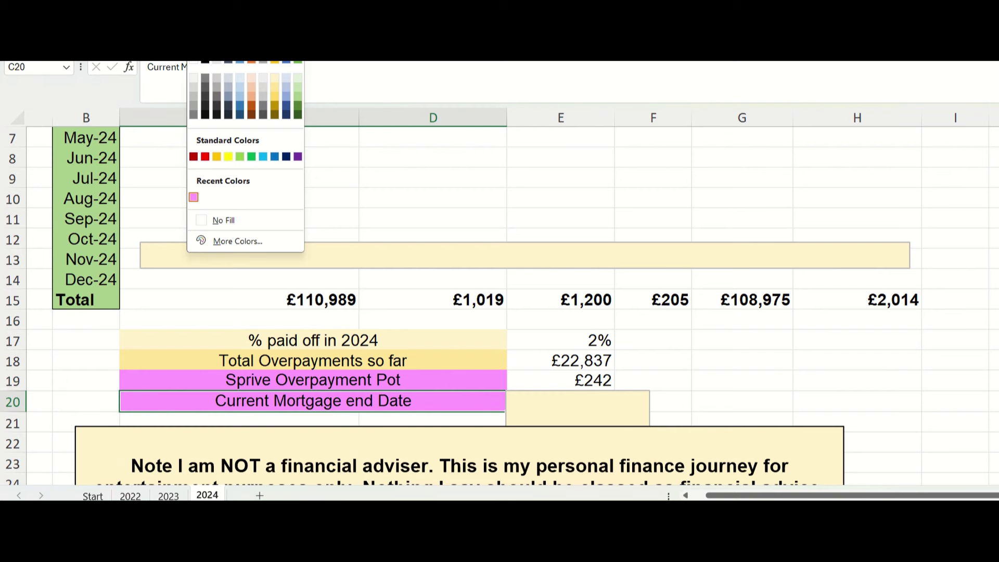
left_click(288, 85)
left_click(716, 359)
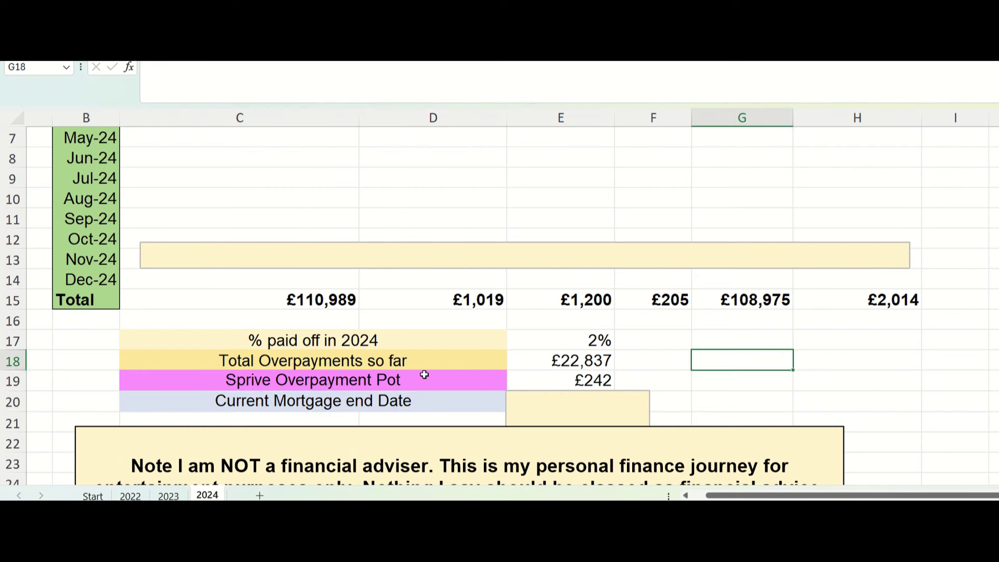
- Move the summary cover box over to columns F–H beside rows 17–20 to uncover the mortgage end date value
left_click(557, 391)
left_click_drag(605, 389, 772, 333)
left_click(699, 307)
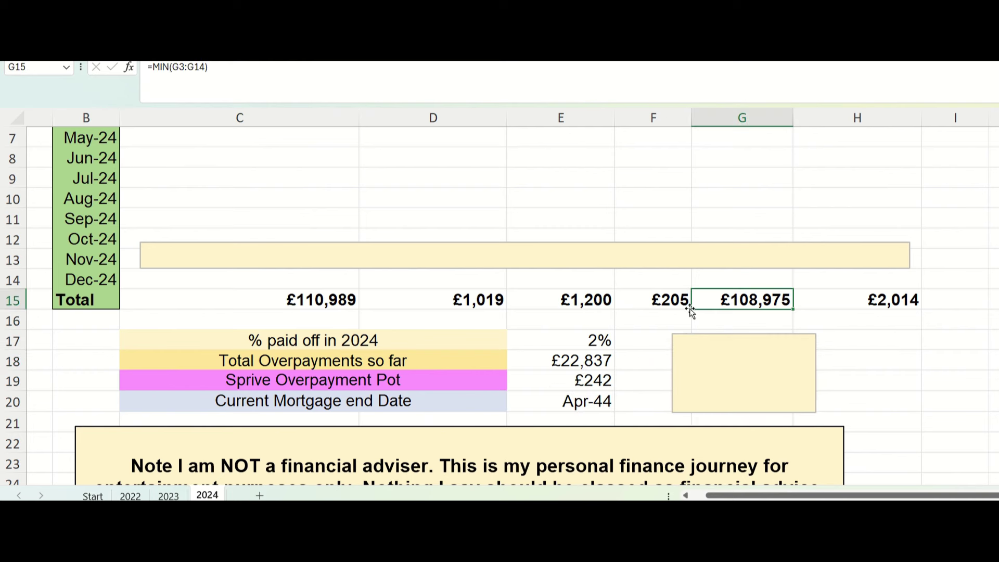
- Capitalise the word End in the C20 label so it reads Current Mortgage End Date
left_click(308, 403)
left_click(226, 68)
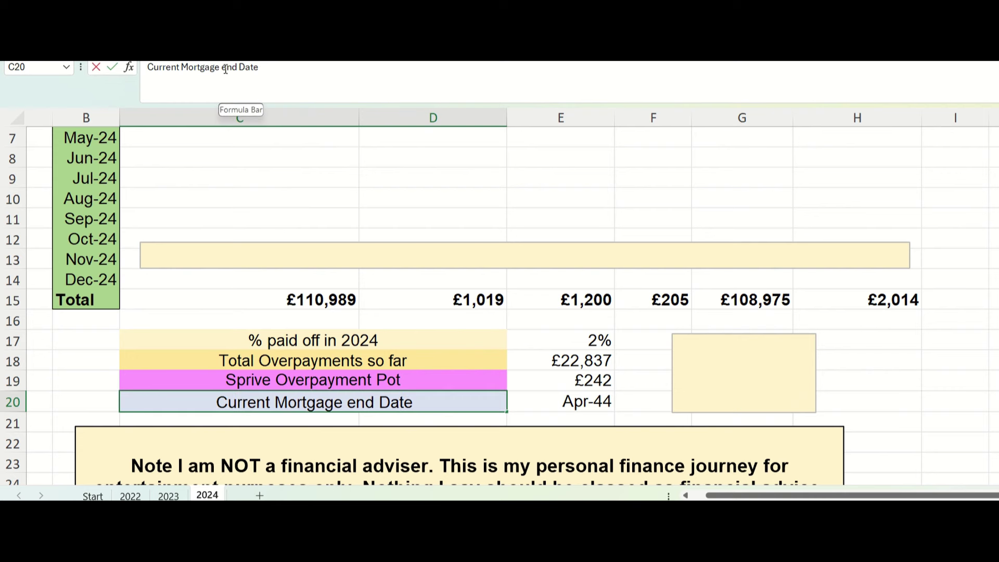
key("BackSpace")
type("E")
key("Return")
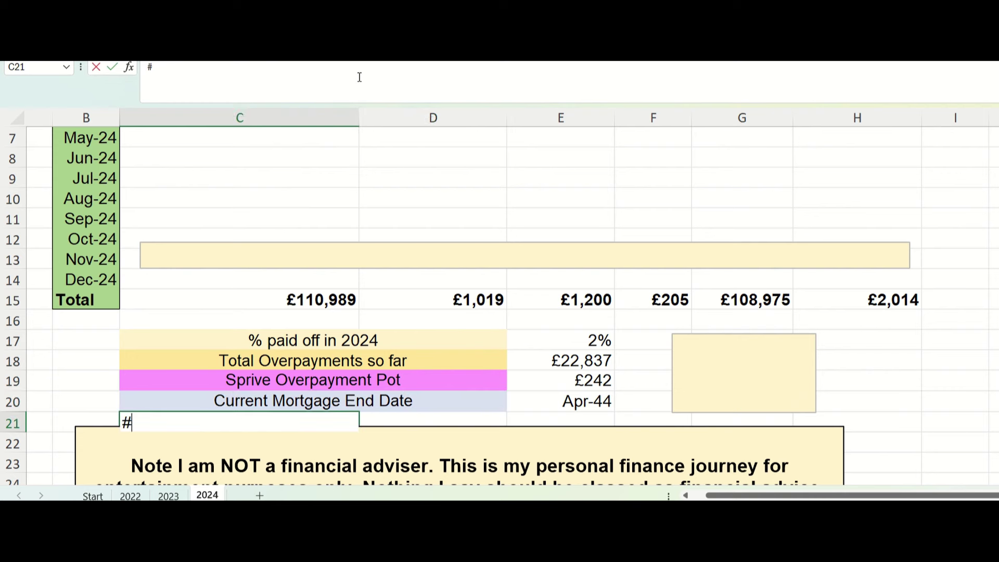
key("Escape")
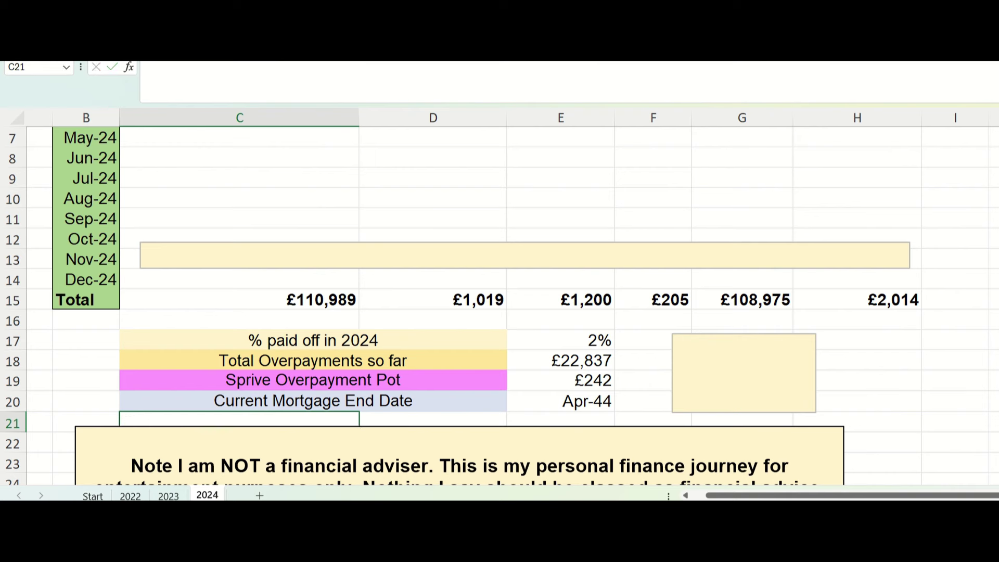
- Highlight the Current Mortgage End Date value in E20 and show the full financial adviser disclaimer beneath the summary
left_click(631, 362)
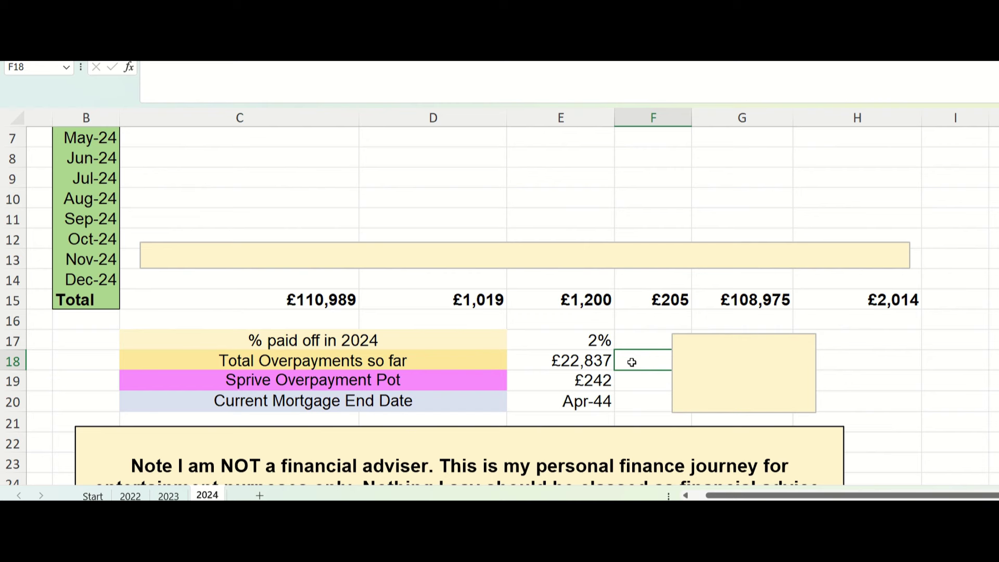
left_click(594, 399)
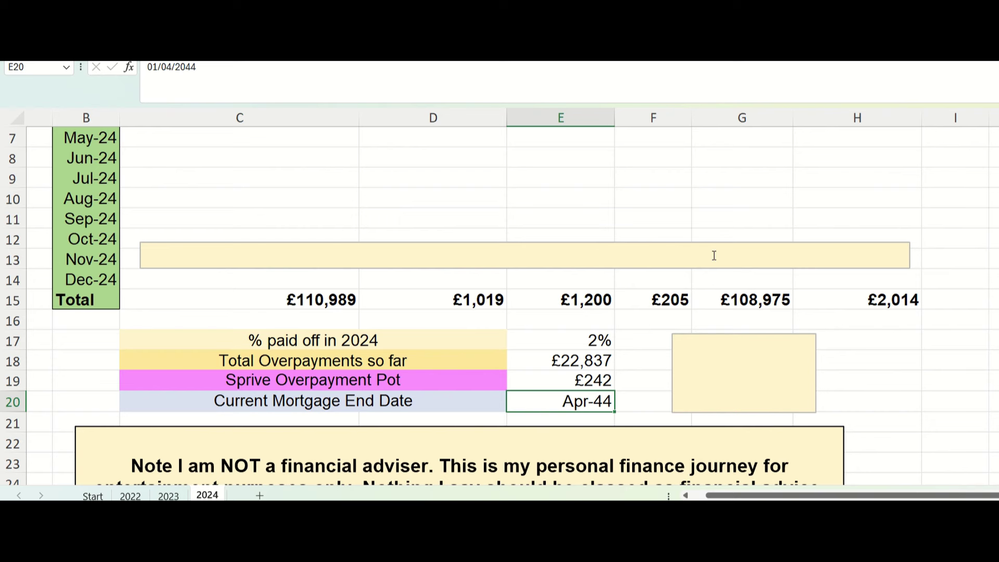
scroll(712, 254, "down", 1)
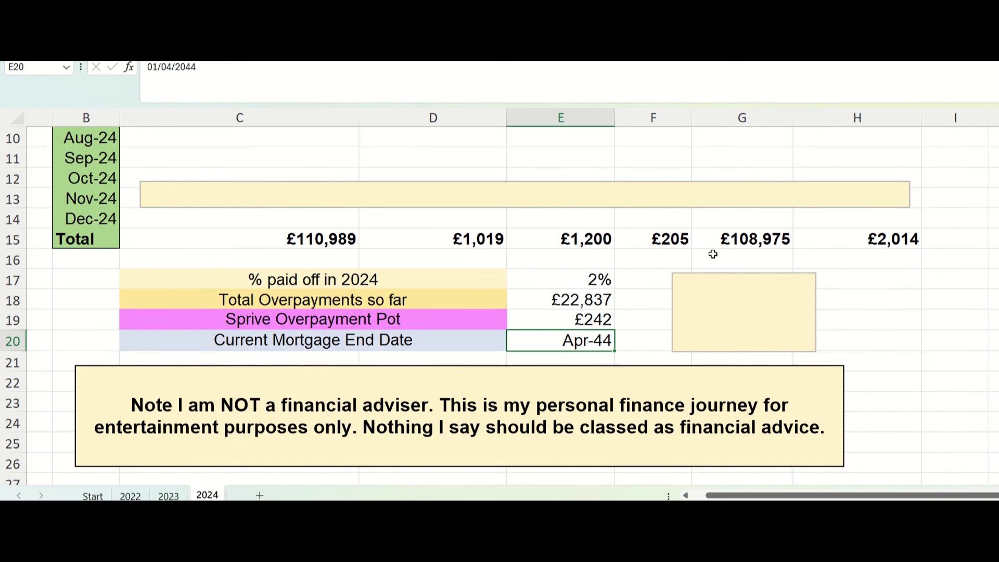